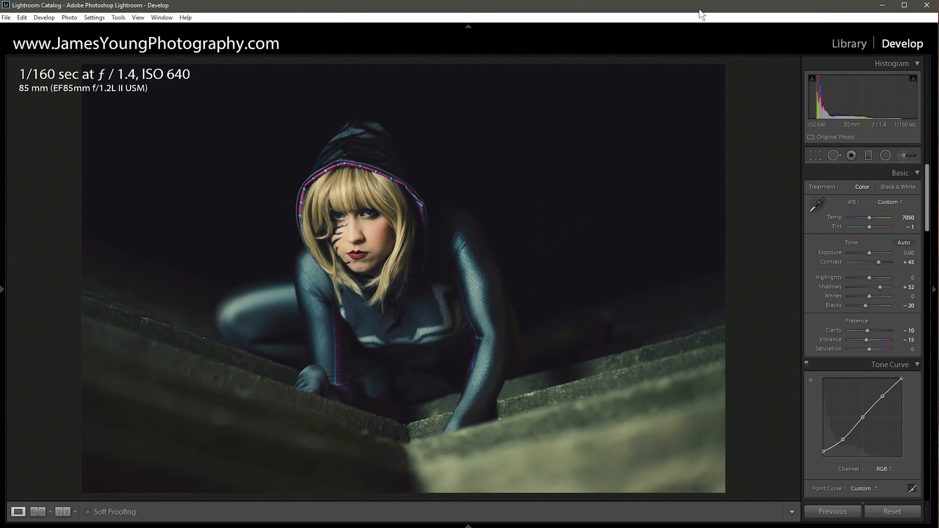
# Reset all develop settings on the photo back to defaults.
pyautogui.click(888, 511)
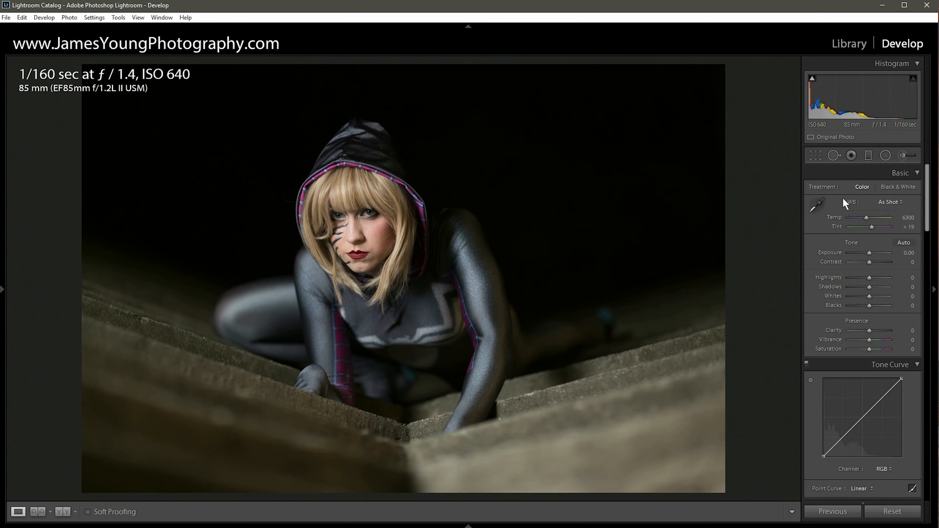
pyautogui.click(815, 155)
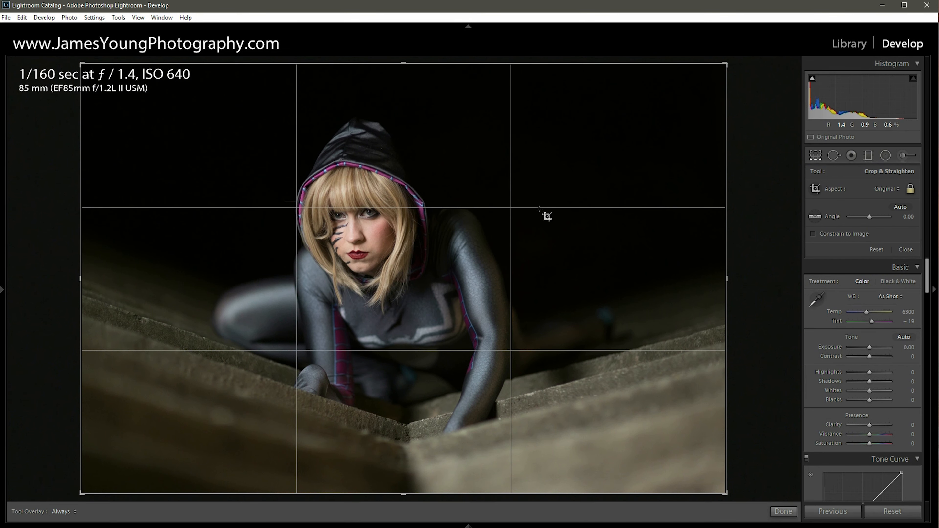
pyautogui.click(816, 155)
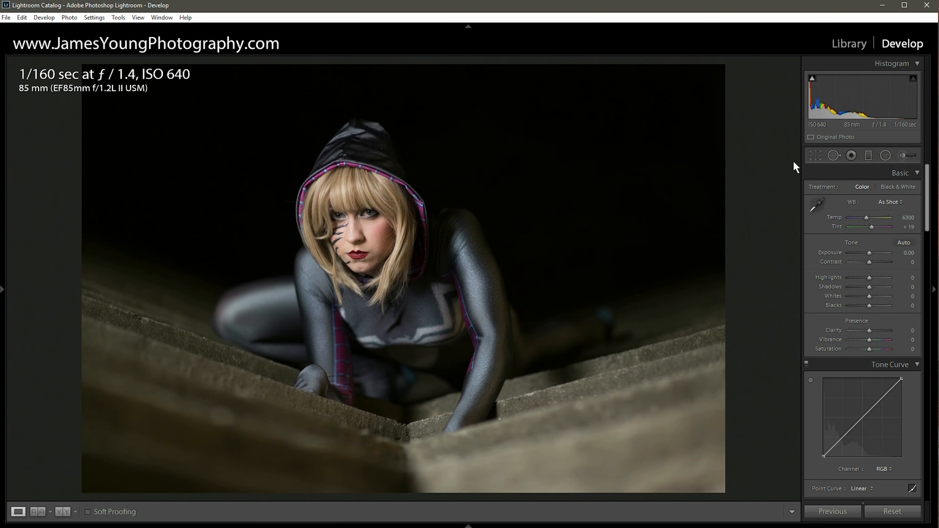
# Set the tone curve's point curve to Medium Contrast.
pyautogui.click(367, 211)
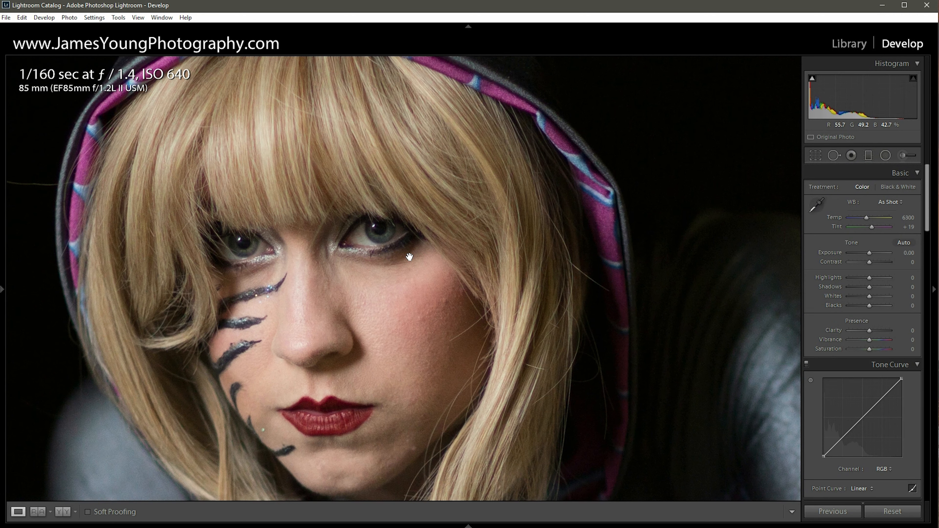
pyautogui.click(409, 256)
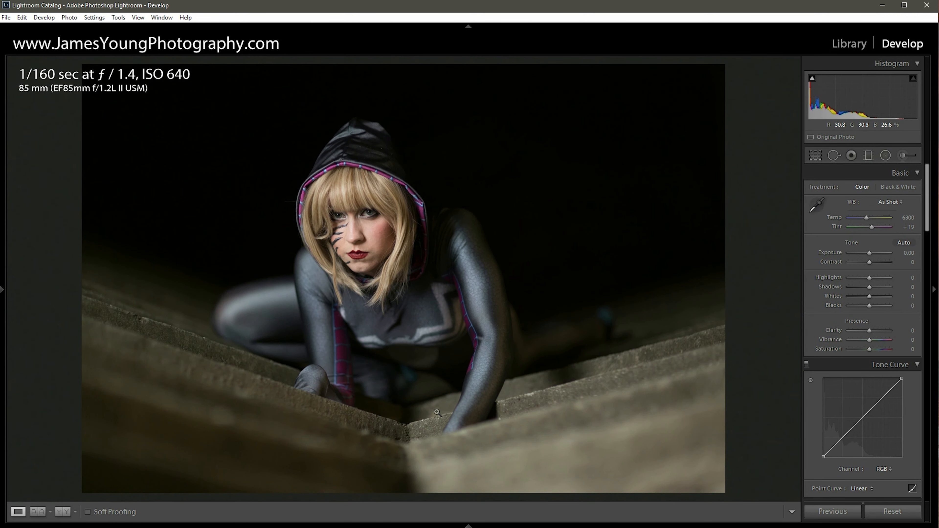
pyautogui.scroll(-3, 891, 373)
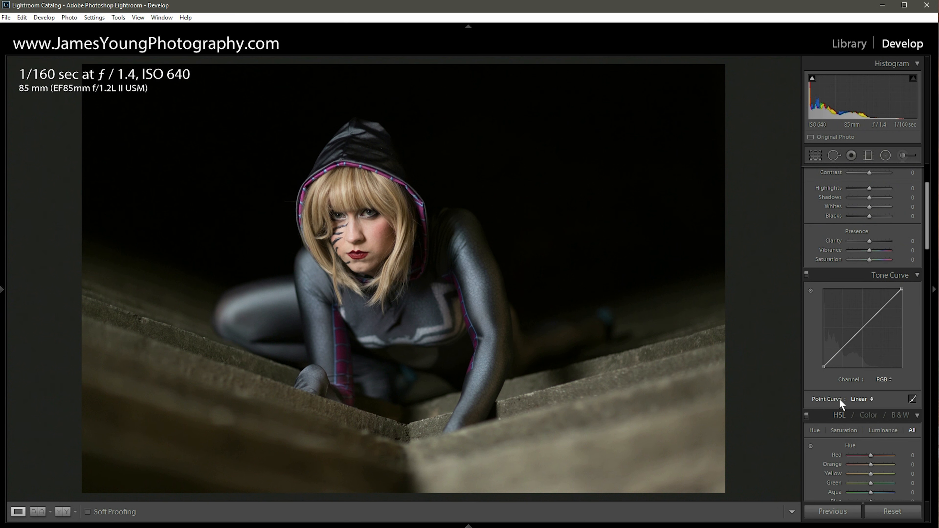
pyautogui.click(852, 400)
pyautogui.click(854, 417)
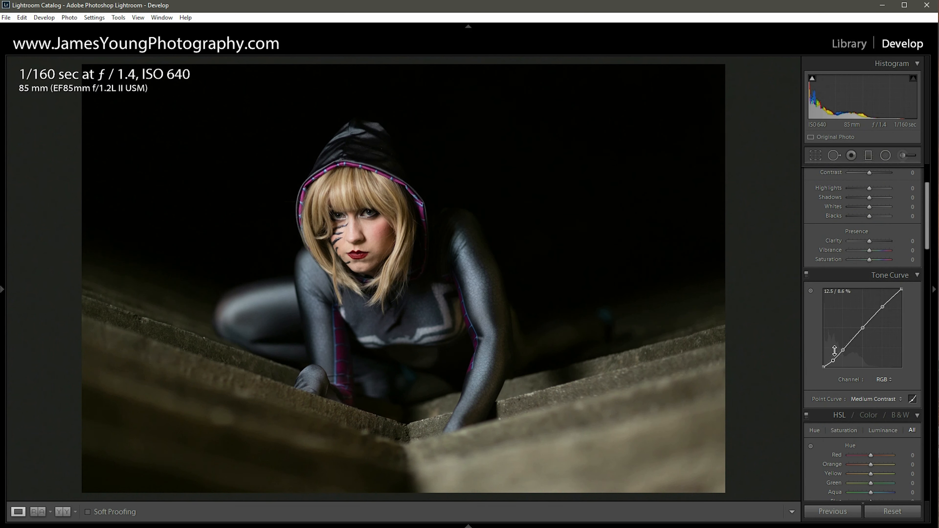
# Raise Contrast to +45 in the Basic panel.
pyautogui.scroll(3, 834, 350)
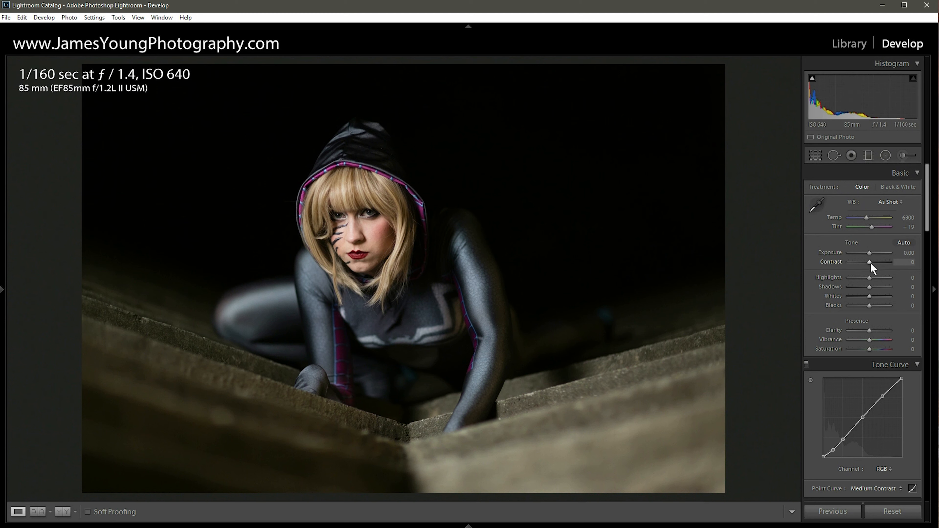
pyautogui.hotkey('shift', 'Up')
pyautogui.hotkey('shift', 'Up')
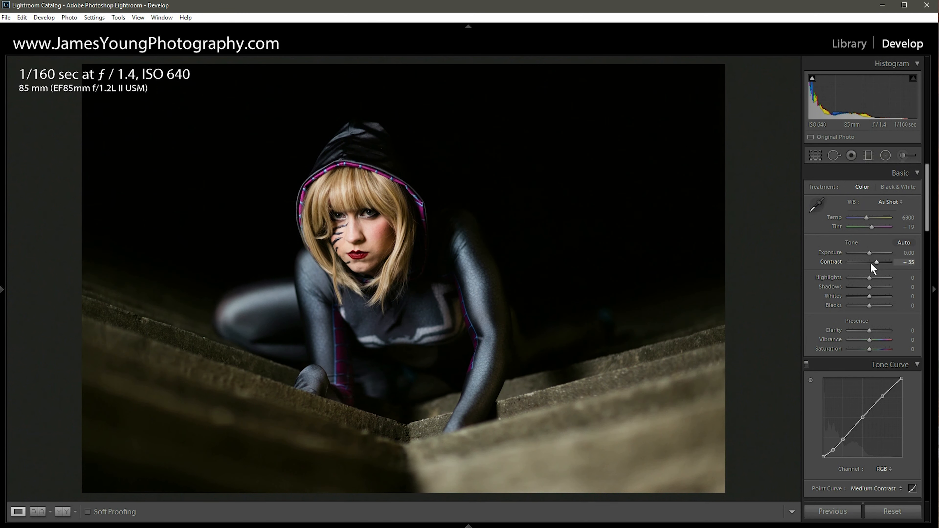
pyautogui.press('Up')
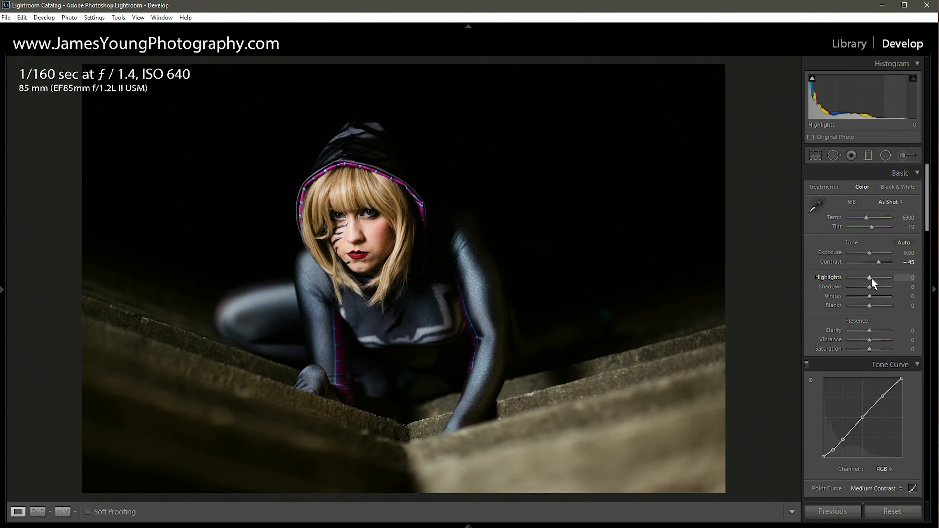
# Raise Shadows to +55.
pyautogui.press('Up')
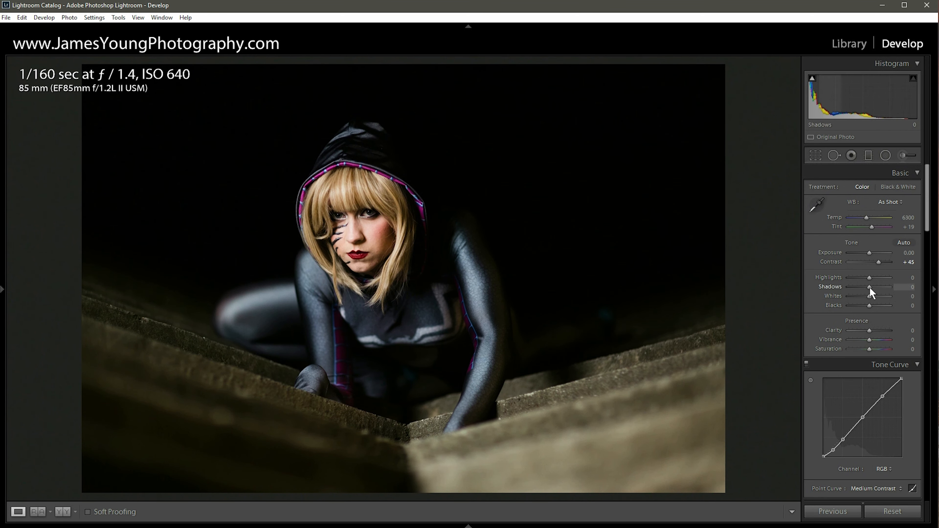
pyautogui.press('Up')
pyautogui.press('Up')
pyautogui.press('Up')
pyautogui.press('Up')
pyautogui.press('Up')
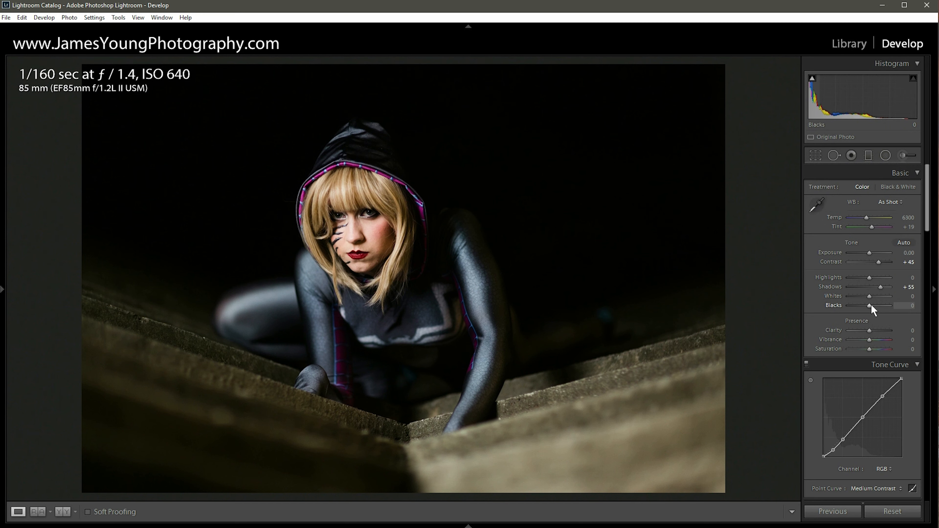
# Lower Blacks to -20.
pyautogui.press('Down')
pyautogui.press('Down')
pyautogui.press('Down')
pyautogui.press('Down')
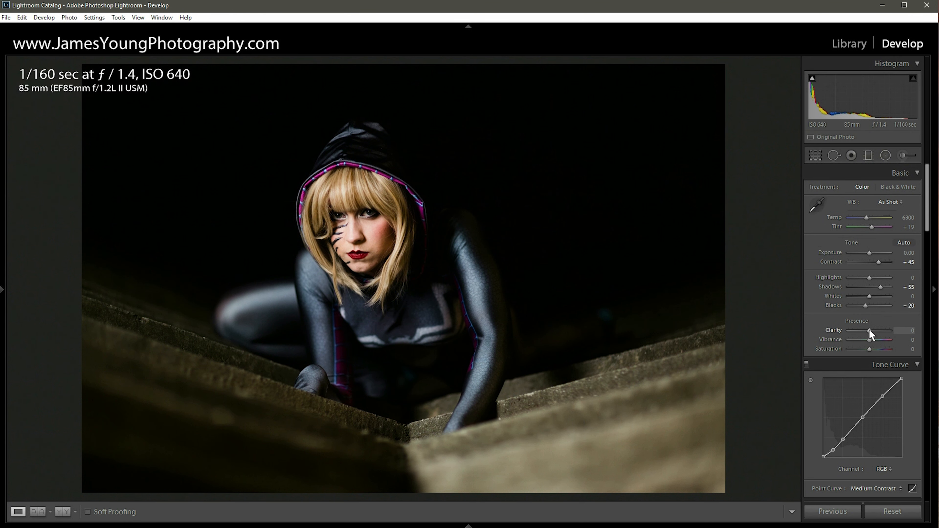
# Lower Clarity to -10 and Vibrance to -15.
pyautogui.scroll(-1, 869, 329)
pyautogui.press('Down')
pyautogui.press('Down')
pyautogui.press('Down')
# Pick a yellow highlight tint in Split Toning with hue 59 and saturation 33.
pyautogui.moveTo(928, 190); pyautogui.dragTo(929, 288)
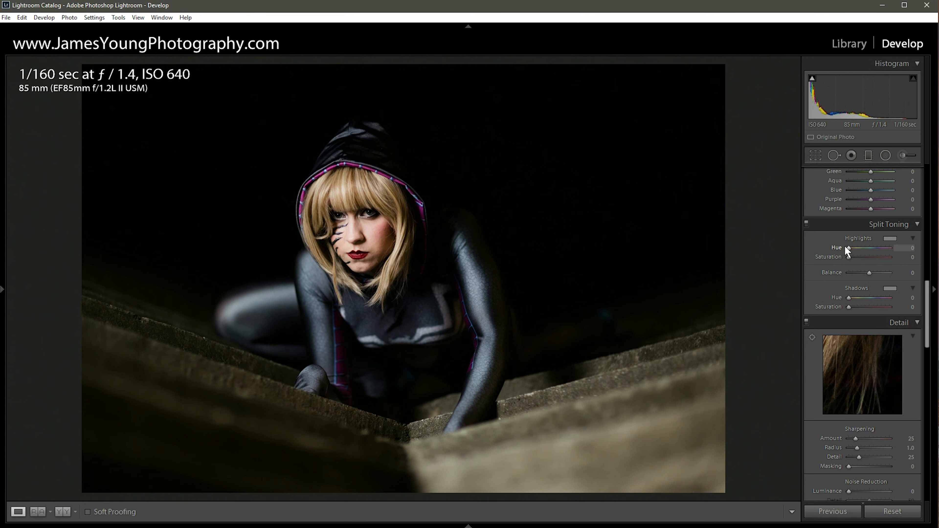
pyautogui.click(884, 239)
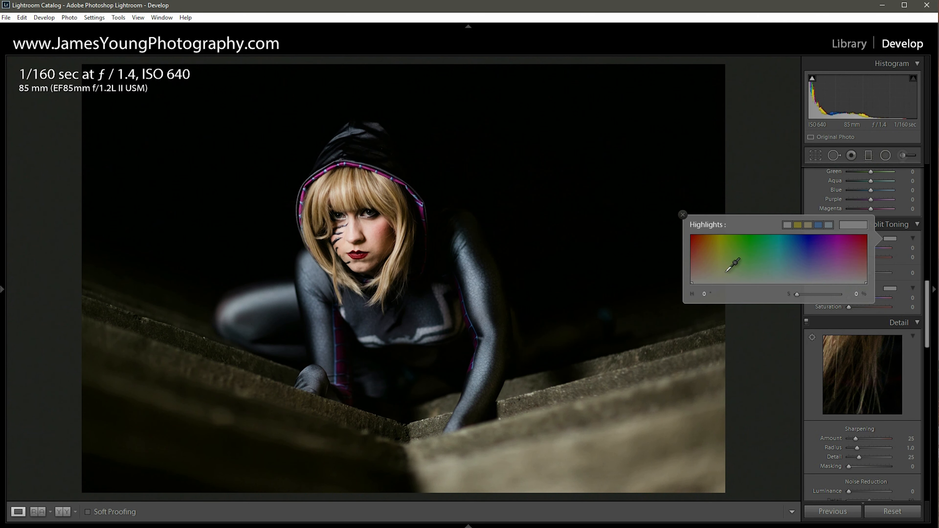
pyautogui.click(719, 267)
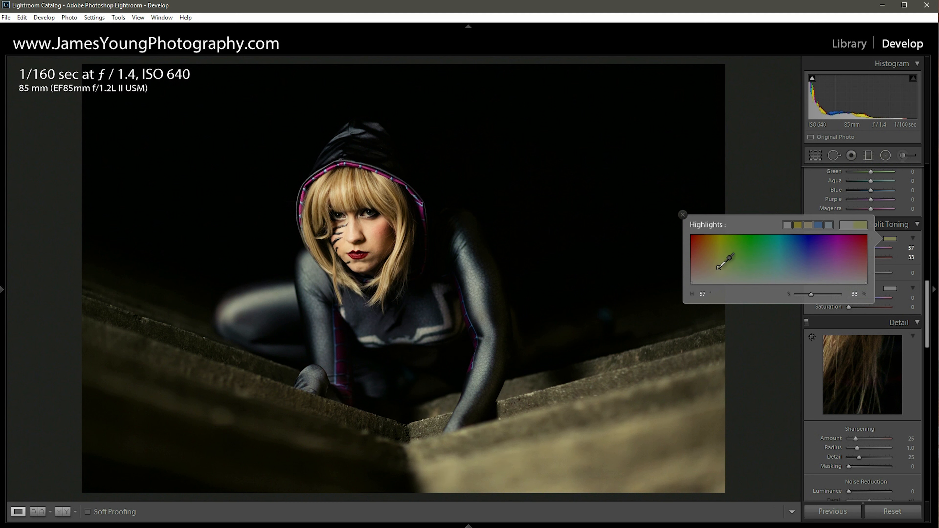
pyautogui.moveTo(719, 268); pyautogui.dragTo(719, 267)
pyautogui.click(682, 214)
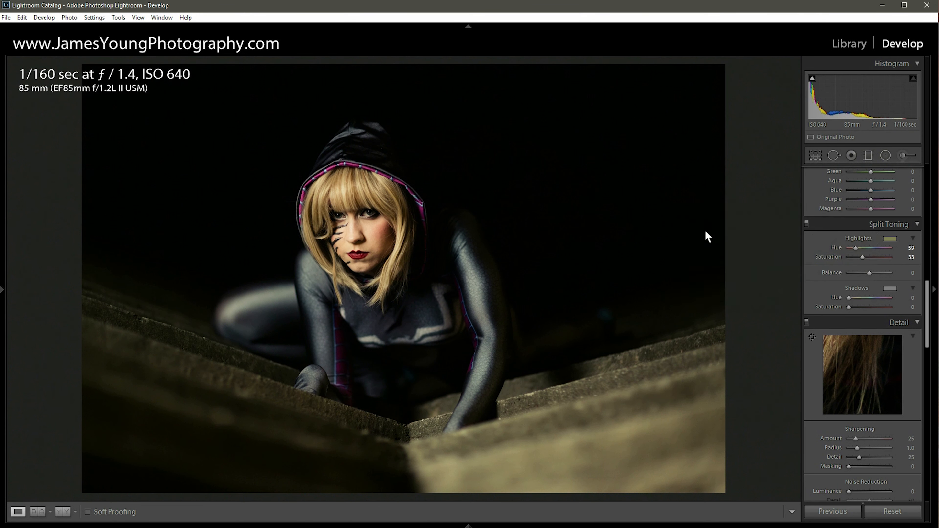
# Set the highlight saturation to 20 and toggle Split Toning off and on to compare.
pyautogui.doubleClick(862, 257)
pyautogui.click(806, 224)
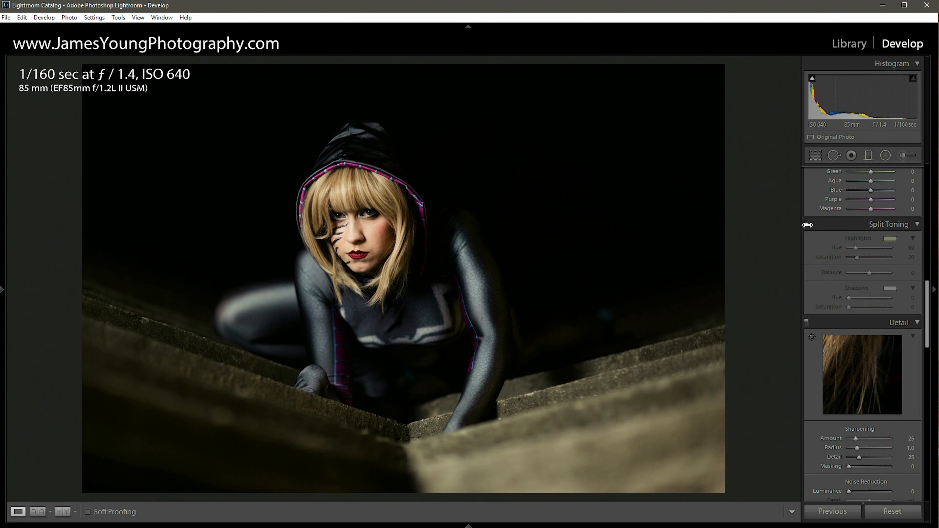
pyautogui.click(806, 223)
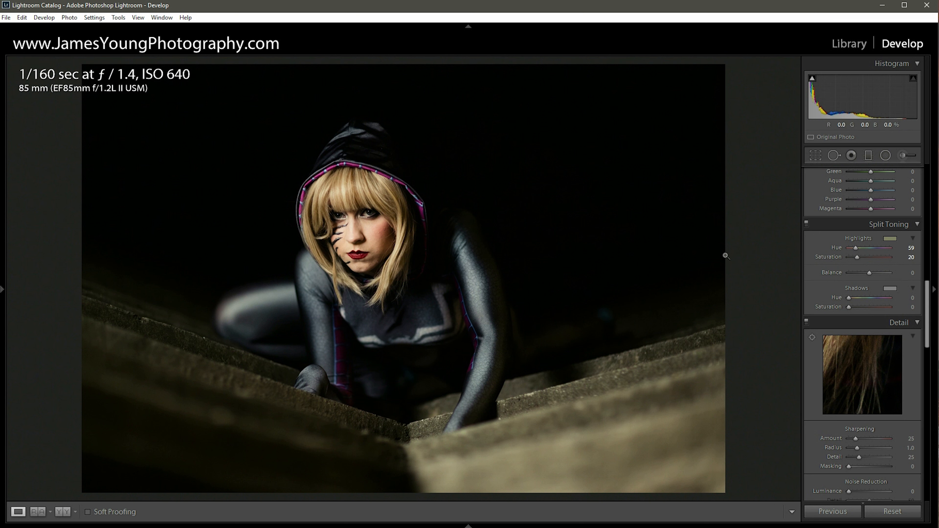
# Tint the shadows blue in Split Toning with hue 215 and saturation 42.
pyautogui.click(889, 289)
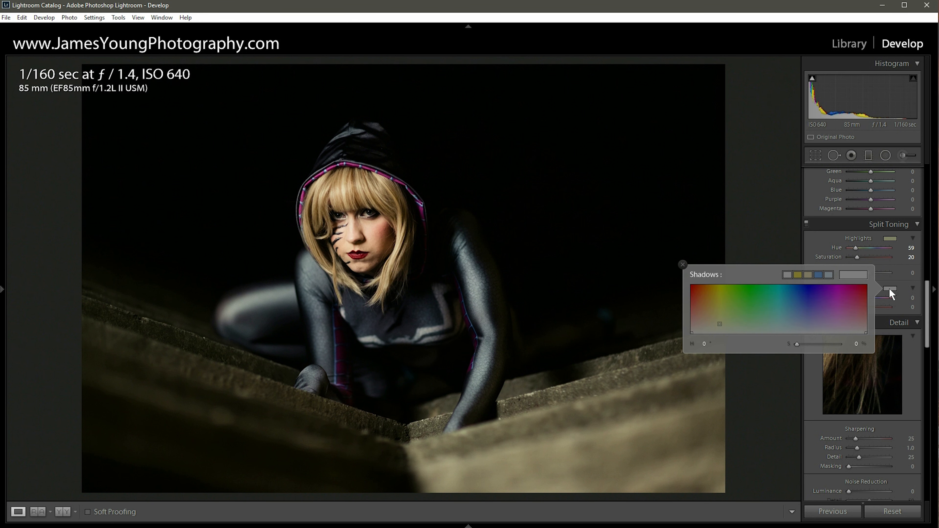
pyautogui.click(810, 311)
pyautogui.moveTo(809, 311); pyautogui.dragTo(796, 311)
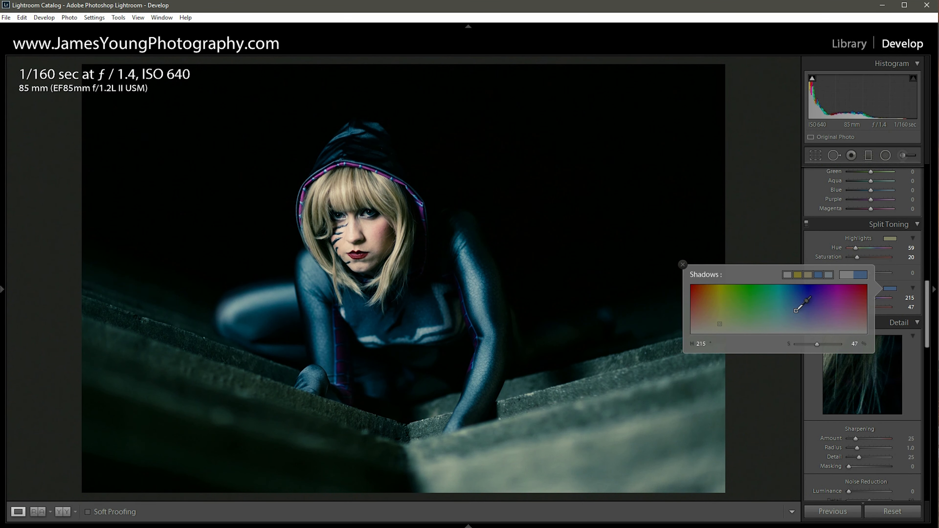
pyautogui.click(683, 264)
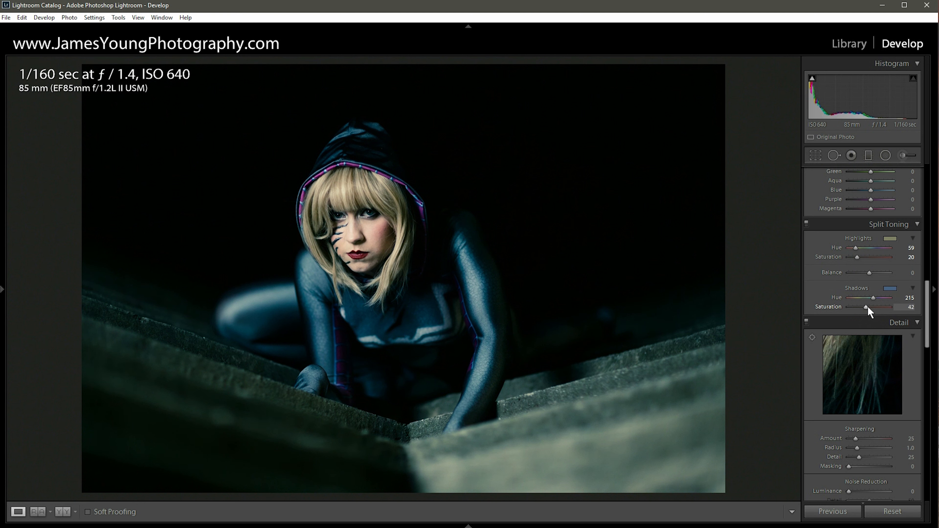
# Toggle Split Toning off and back on to compare the effect.
pyautogui.scroll(2, 826, 287)
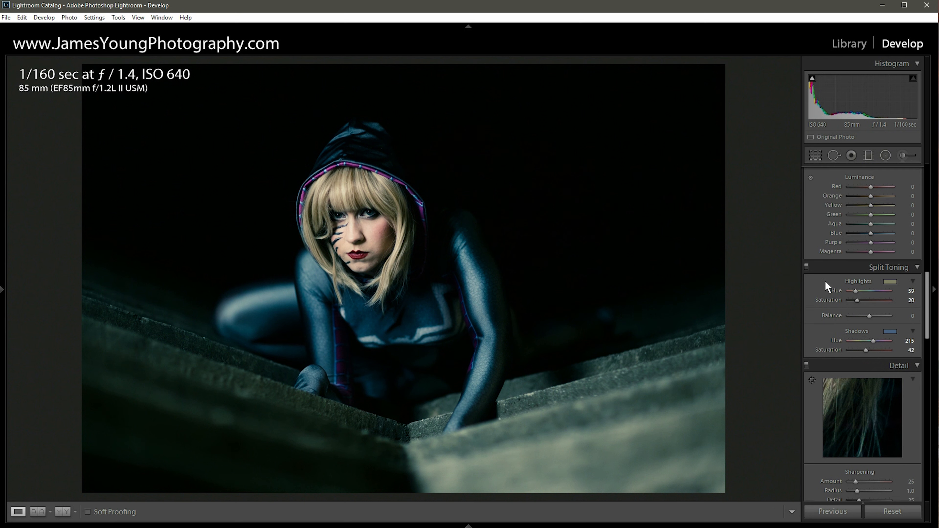
pyautogui.click(806, 266)
pyautogui.click(806, 266)
# Set the white balance Tint to 0.
pyautogui.moveTo(926, 290); pyautogui.dragTo(921, 177)
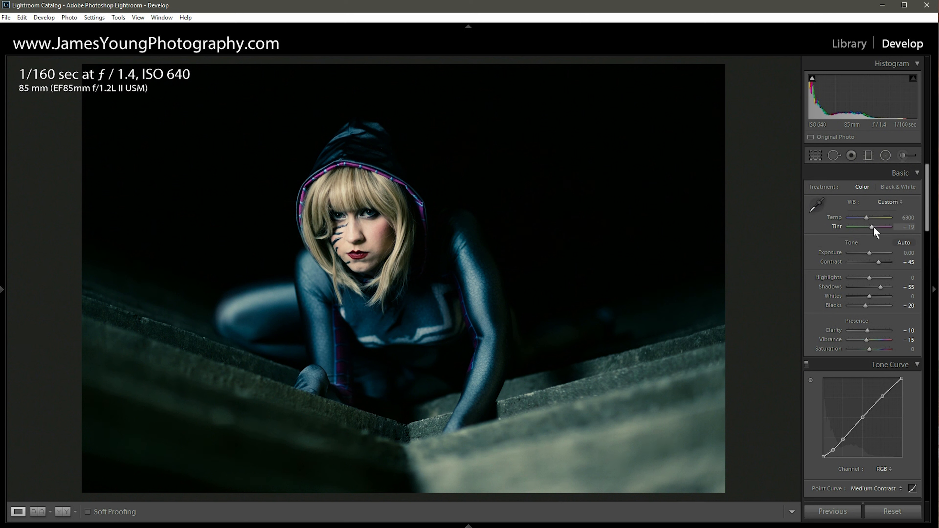
pyautogui.click(903, 228)
pyautogui.write('0')
pyautogui.press('Return')
pyautogui.moveTo(867, 217); pyautogui.dragTo(867, 217)
# Raise the tone curve's black point slightly to fade the shadows.
pyautogui.scroll(-3, 818, 242)
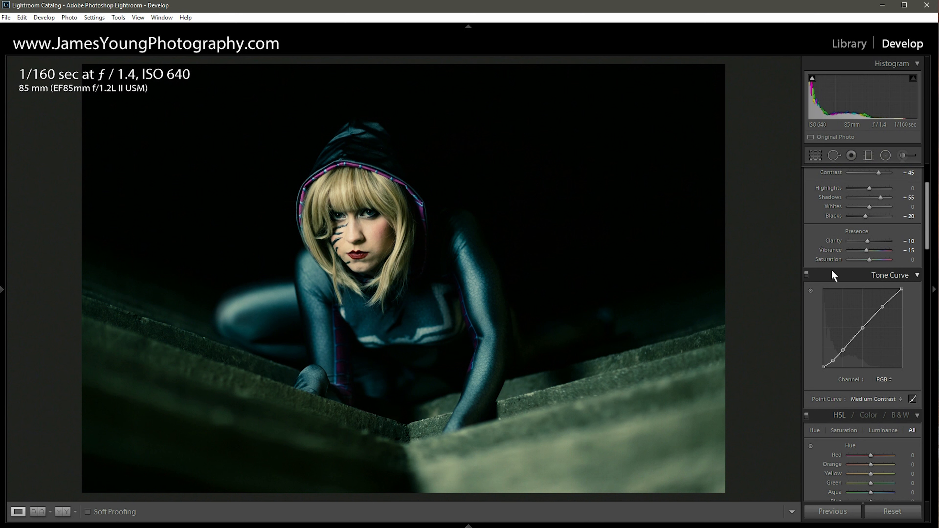
pyautogui.scroll(-3, 832, 272)
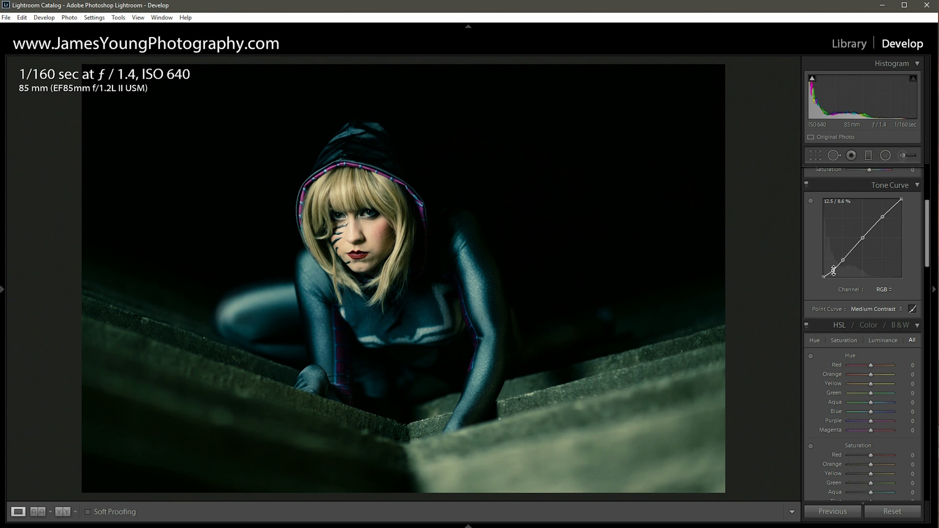
pyautogui.moveTo(834, 271); pyautogui.dragTo(833, 270)
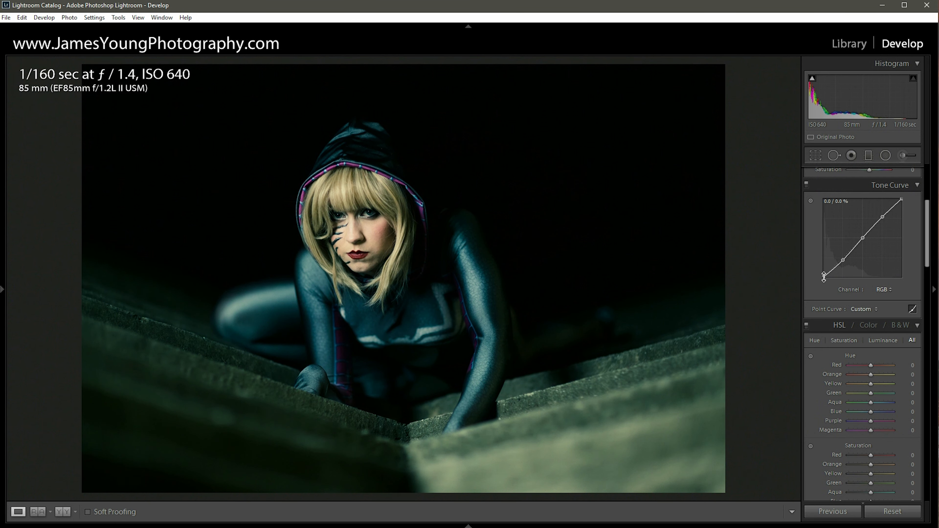
pyautogui.moveTo(824, 276); pyautogui.dragTo(824, 277)
pyautogui.moveTo(824, 277); pyautogui.dragTo(823, 263)
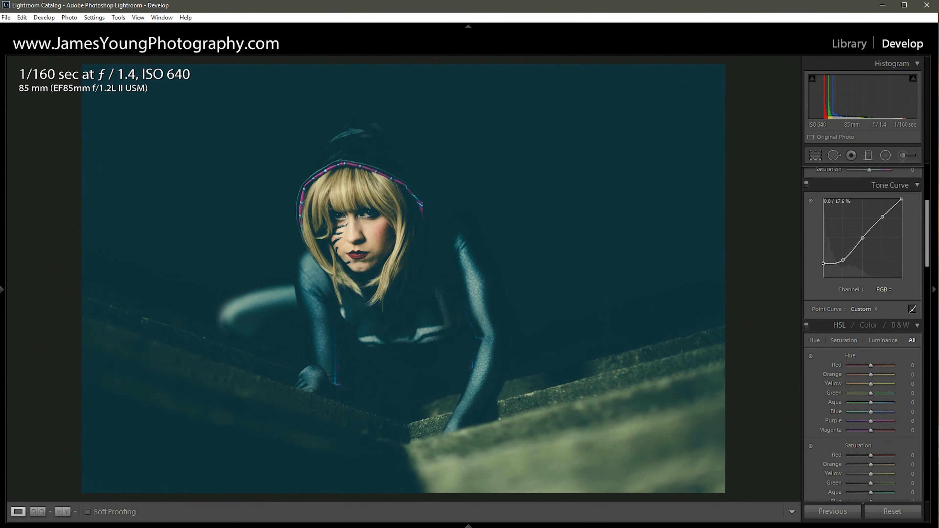
pyautogui.moveTo(824, 263); pyautogui.dragTo(824, 272)
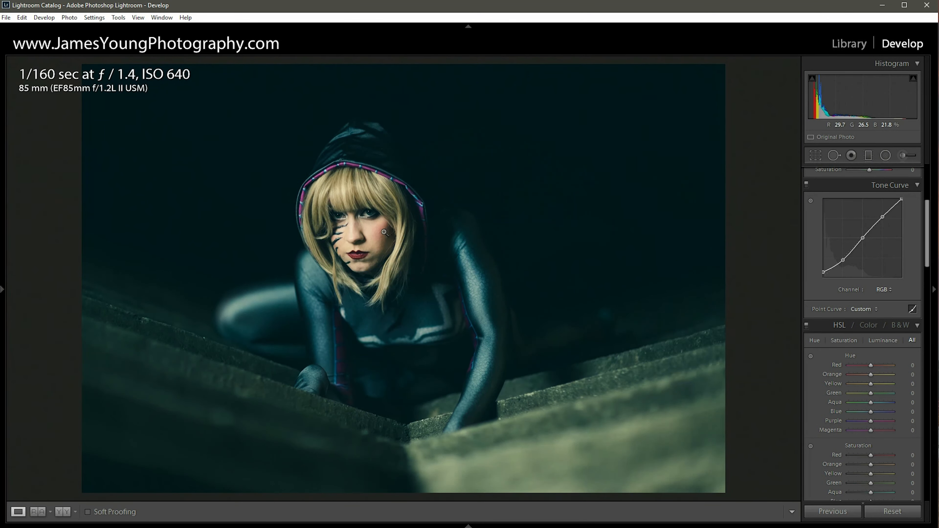
# Add a graduated filter at exposure -1.00, dragged from the photo's lower right corner toward the centre.
pyautogui.moveTo(4, 273)
pyautogui.click(872, 154)
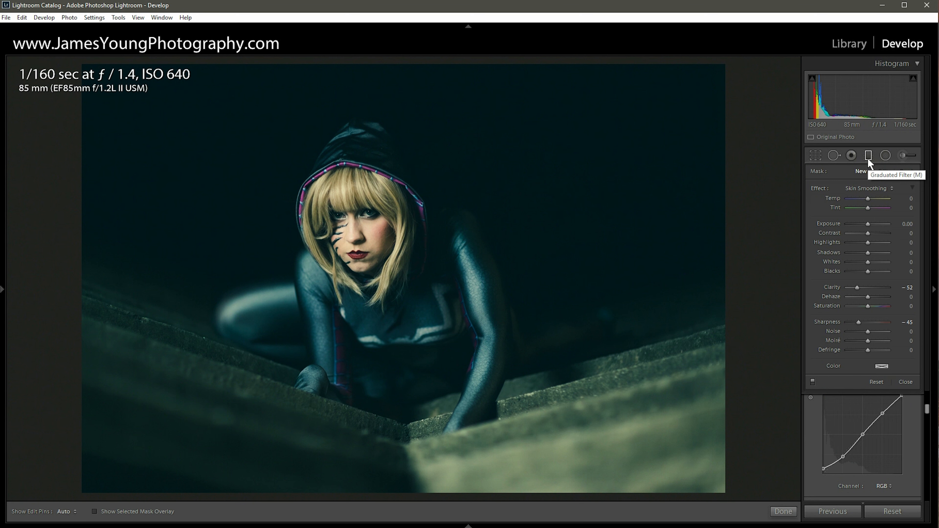
pyautogui.doubleClick(820, 189)
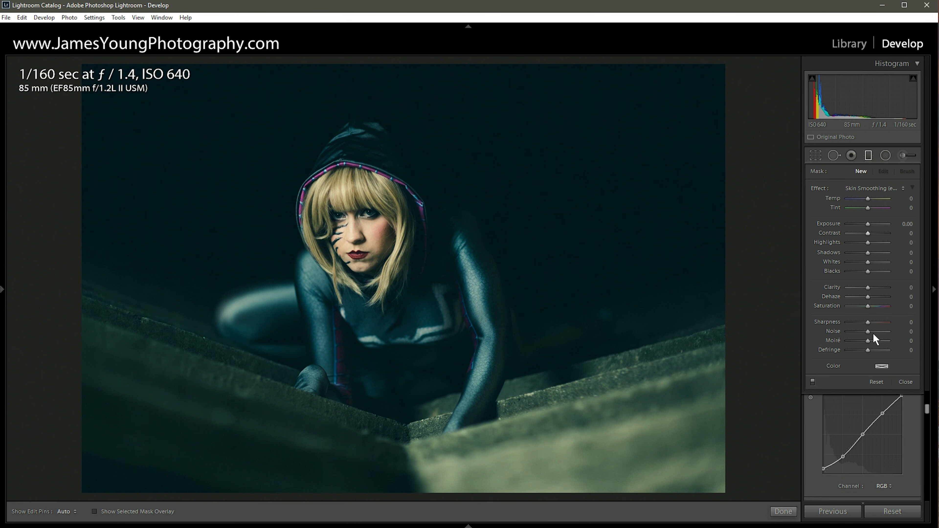
pyautogui.press('Down')
pyautogui.moveTo(700, 490); pyautogui.dragTo(494, 193)
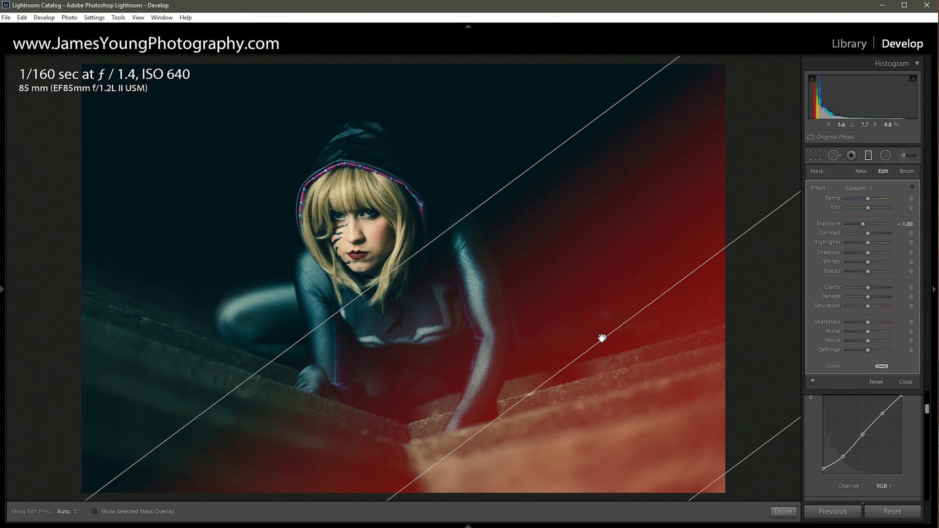
# Compare the graduated filter off and on, lower its exposure to -1.30, and close the tool.
pyautogui.click(813, 381)
pyautogui.click(813, 381)
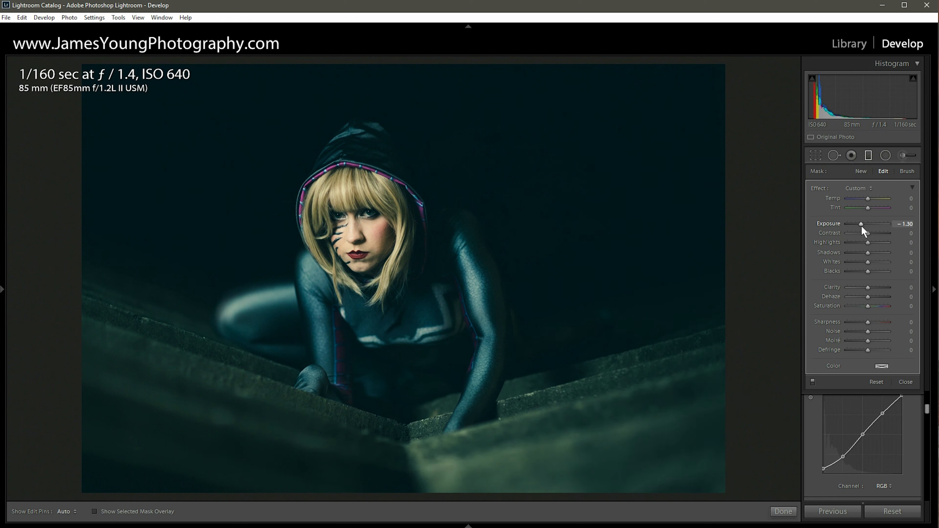
pyautogui.click(870, 154)
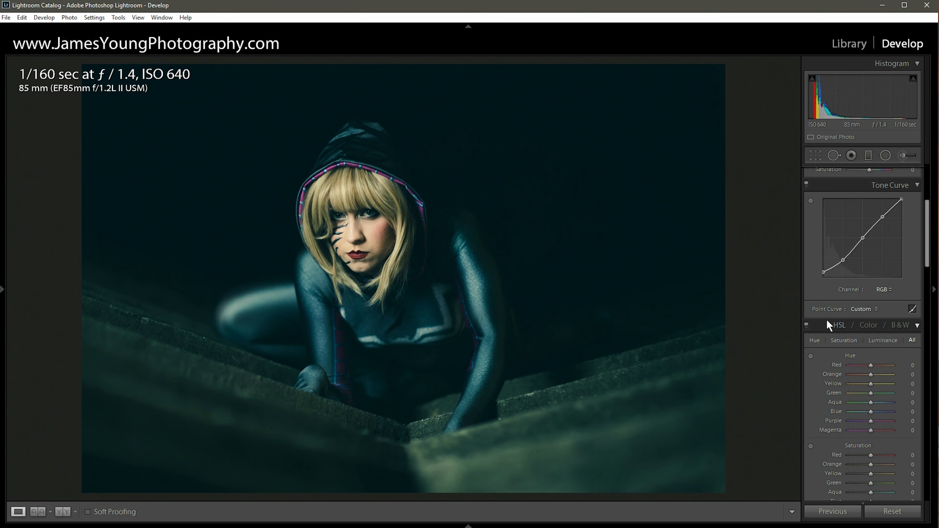
# Set the sharpening Amount to 65 in the Detail panel.
pyautogui.scroll(-10, 826, 319)
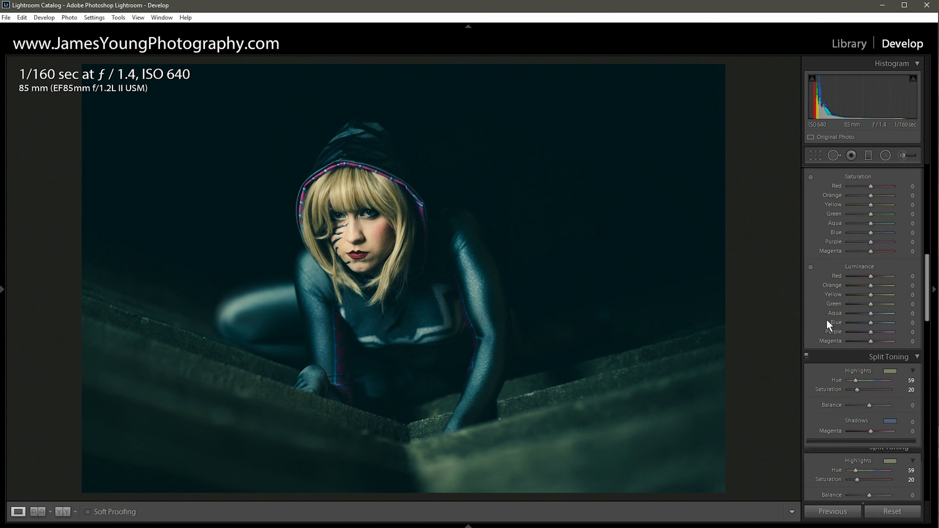
pyautogui.scroll(3, 826, 319)
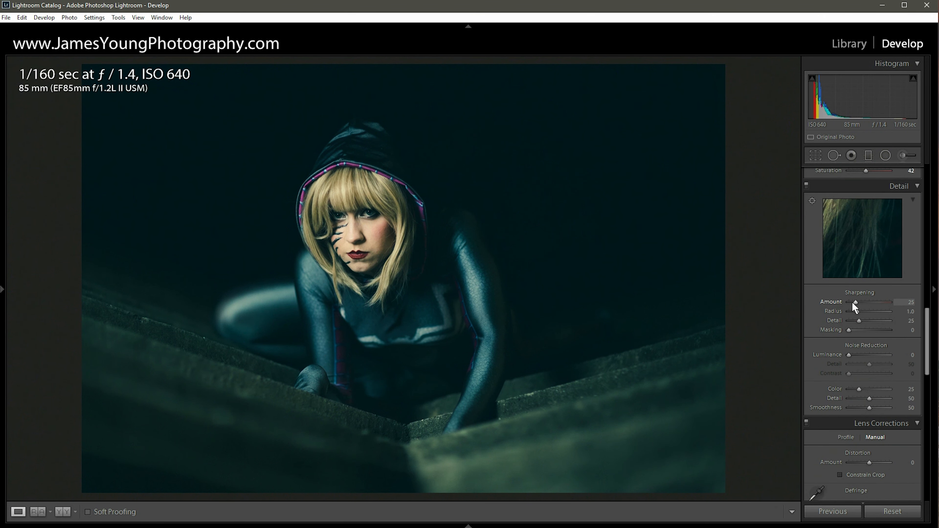
pyautogui.scroll(3, 854, 303)
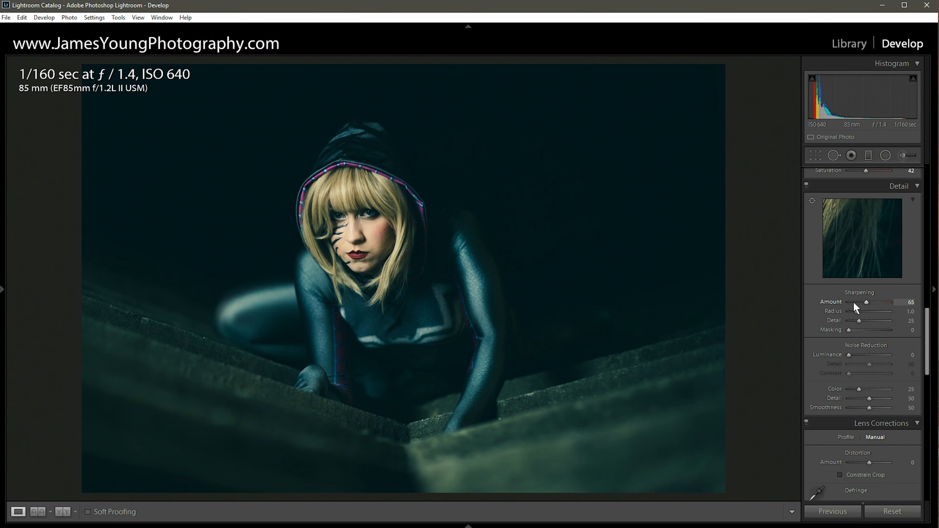